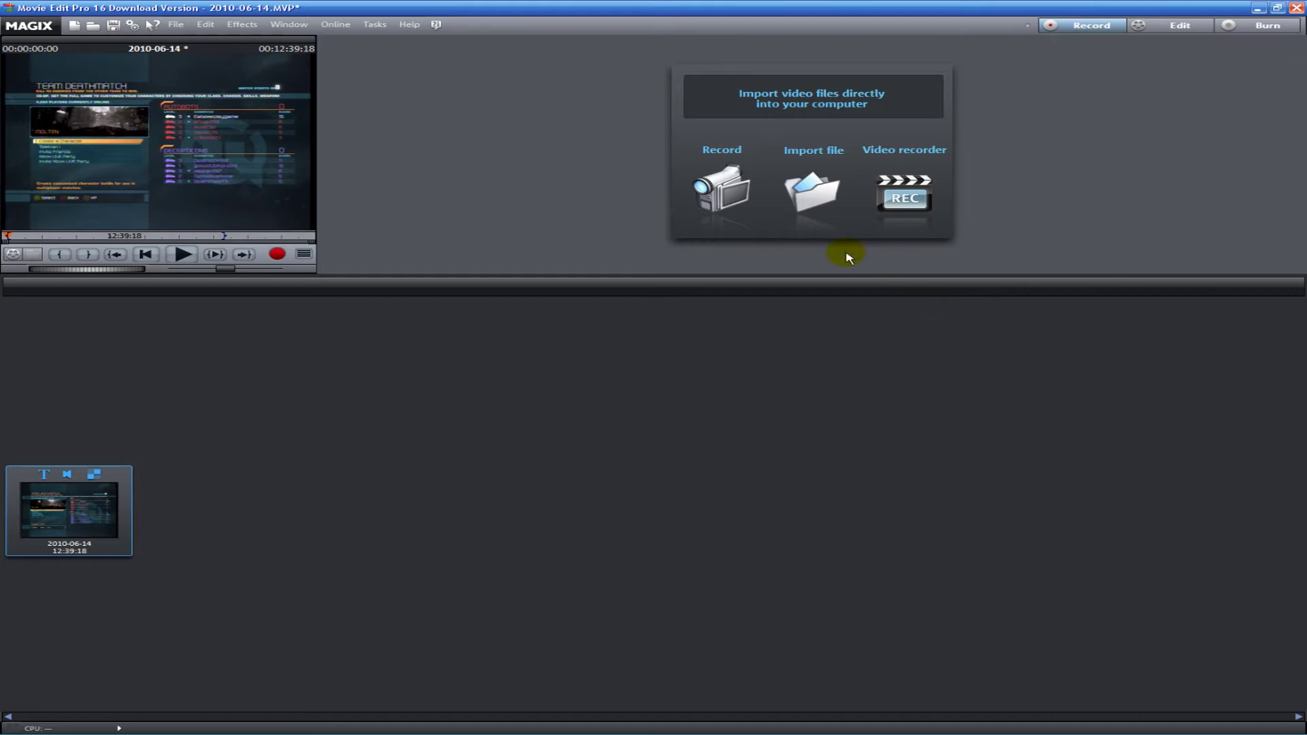
Step: Look over the recording source choices, moving their window aside, then close them
left_click(728, 201)
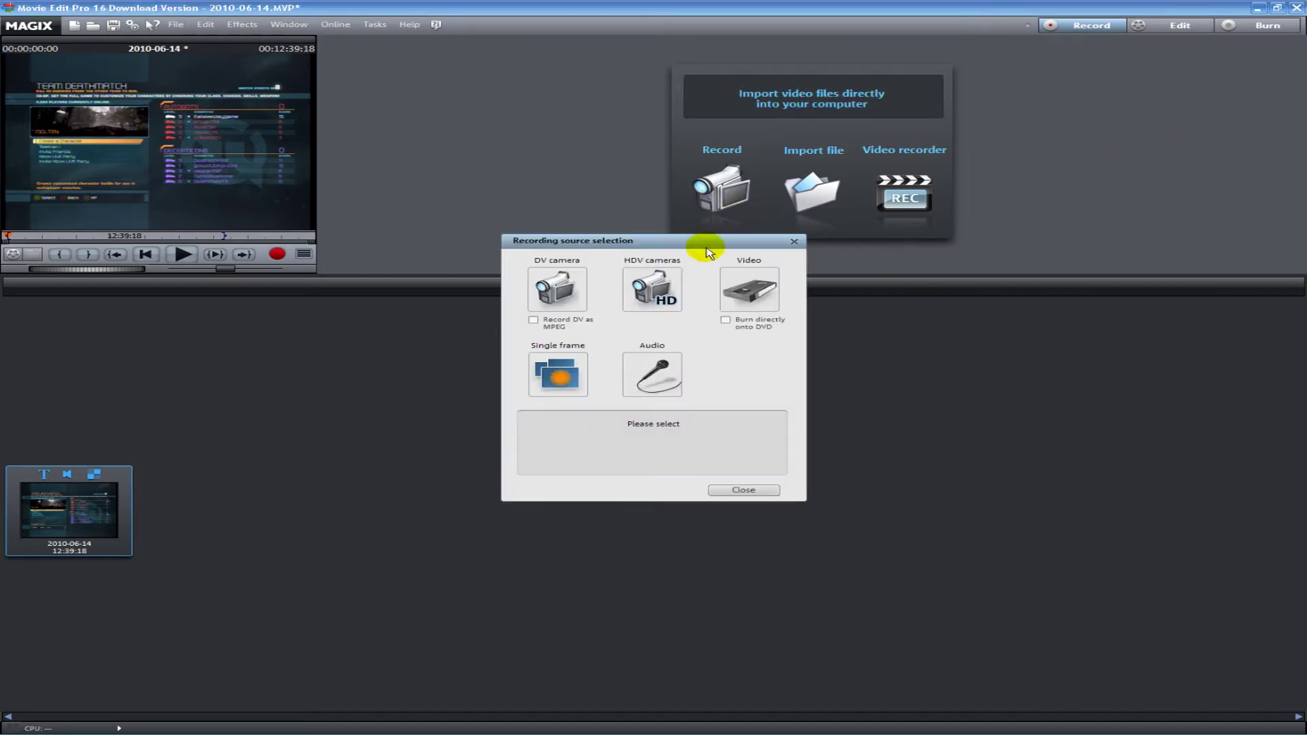
left_click_drag(699, 242, 534, 158)
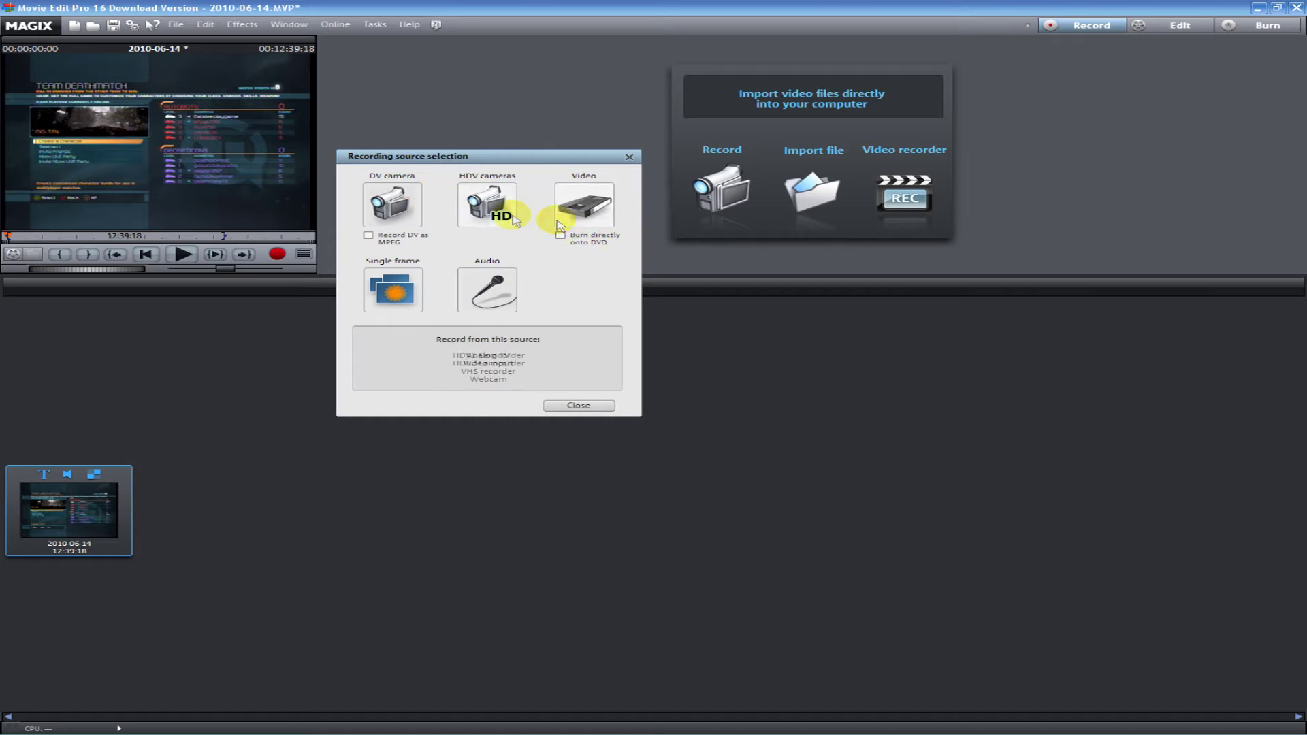
mouse_move(590, 226)
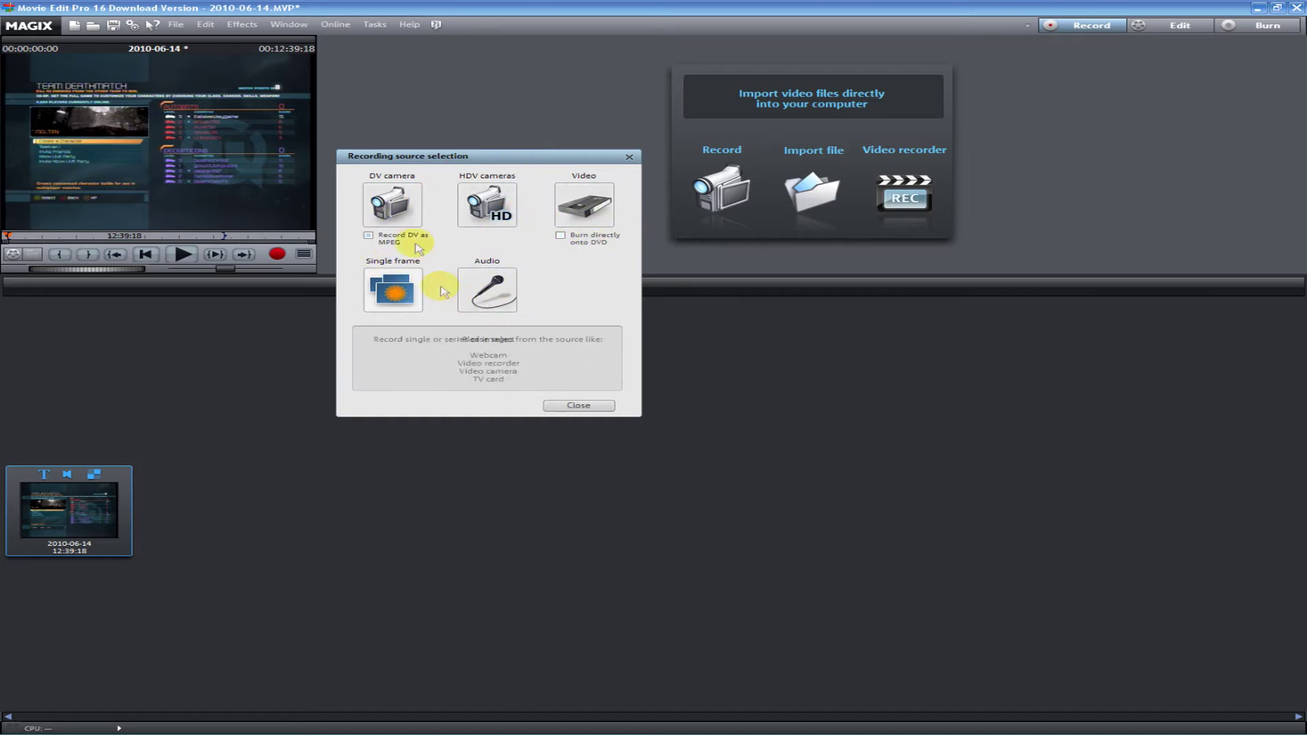
mouse_move(465, 199)
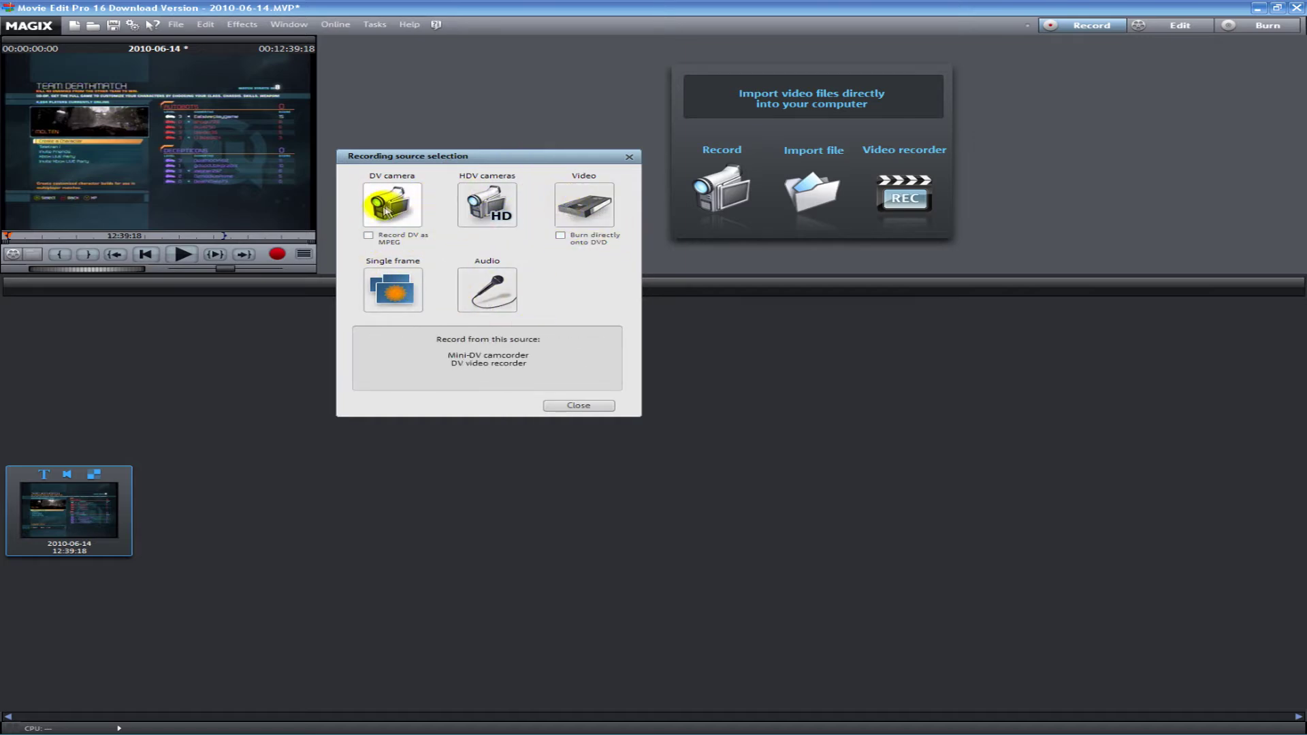
mouse_move(501, 289)
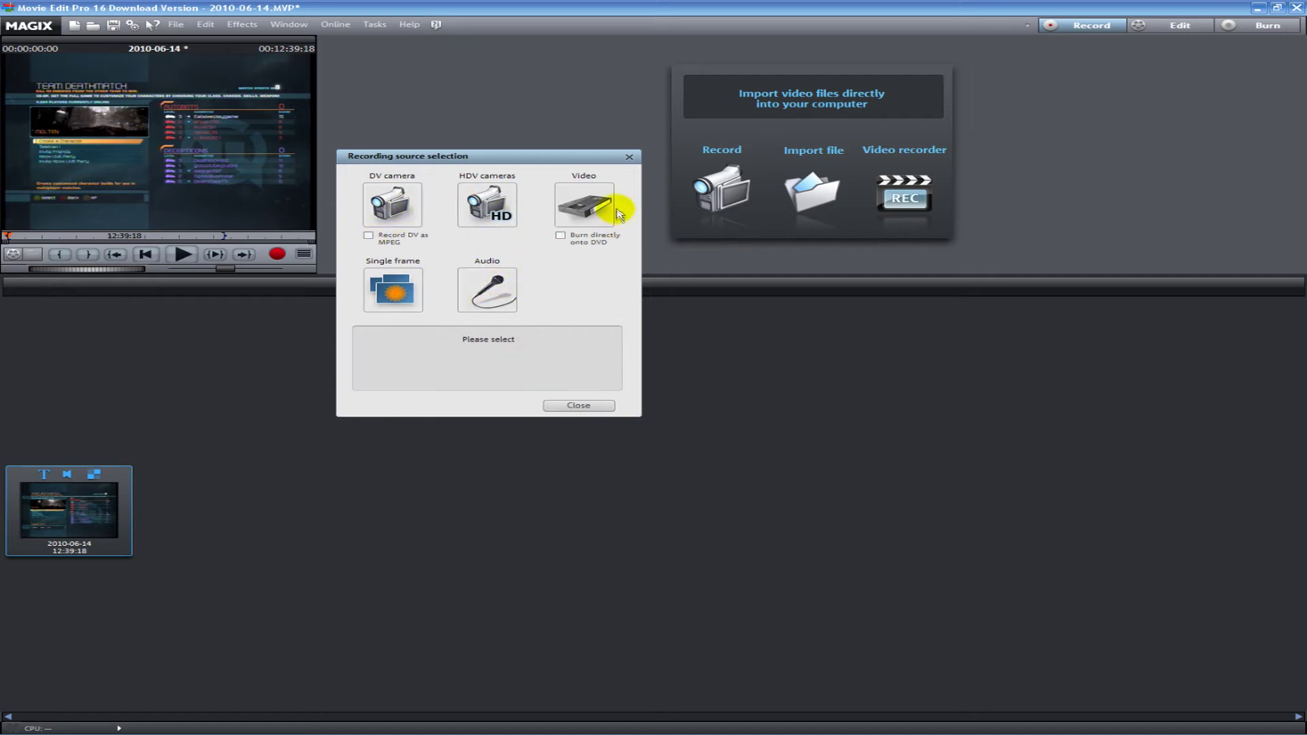
left_click(629, 159)
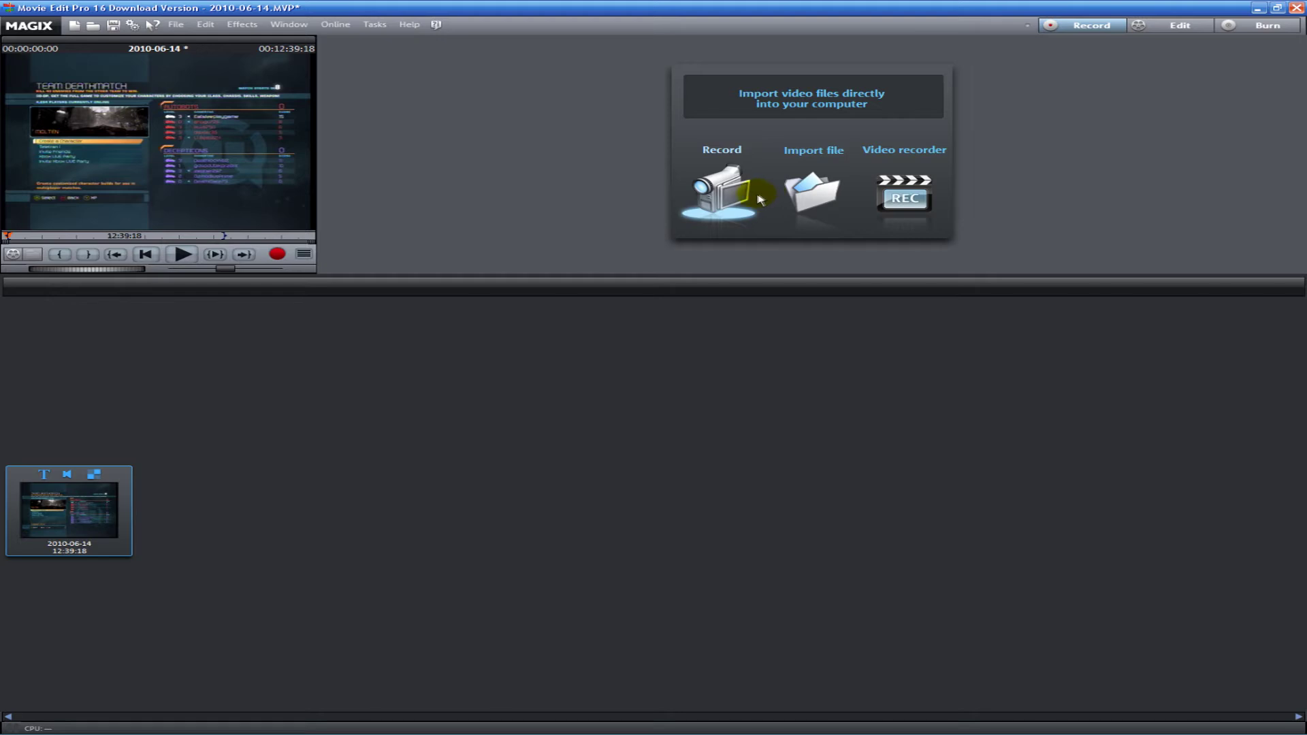
Step: In the Edit workspace, compare storyboard, overview and timeline views, ending on the timeline showing t 2.avi and t 3.avi
left_click(1180, 25)
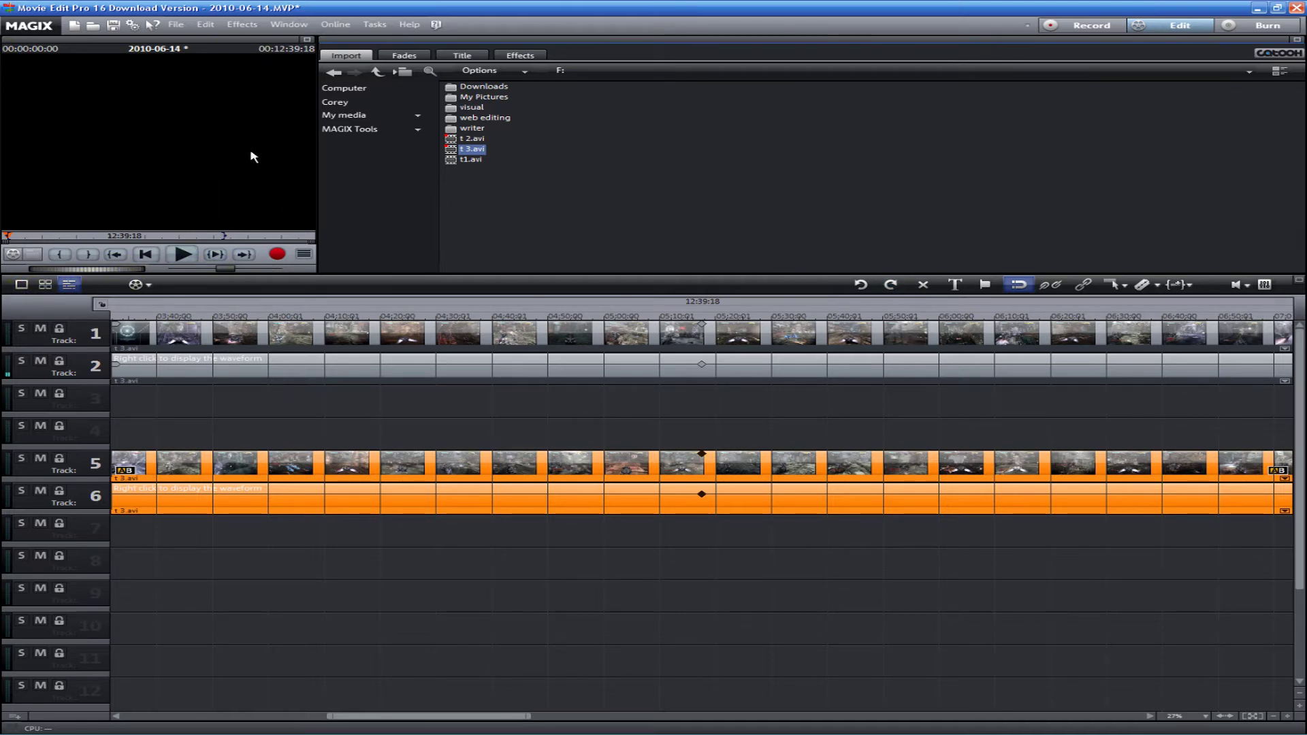
left_click(21, 286)
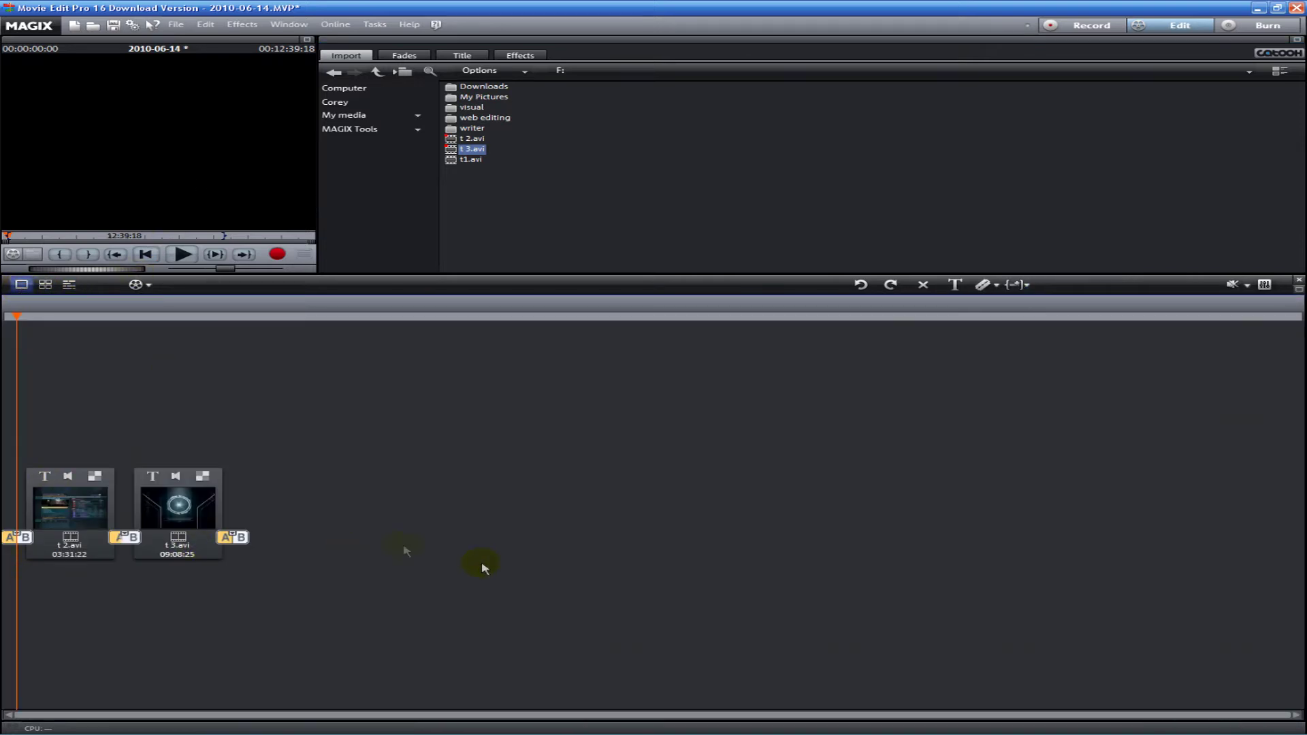
left_click(45, 285)
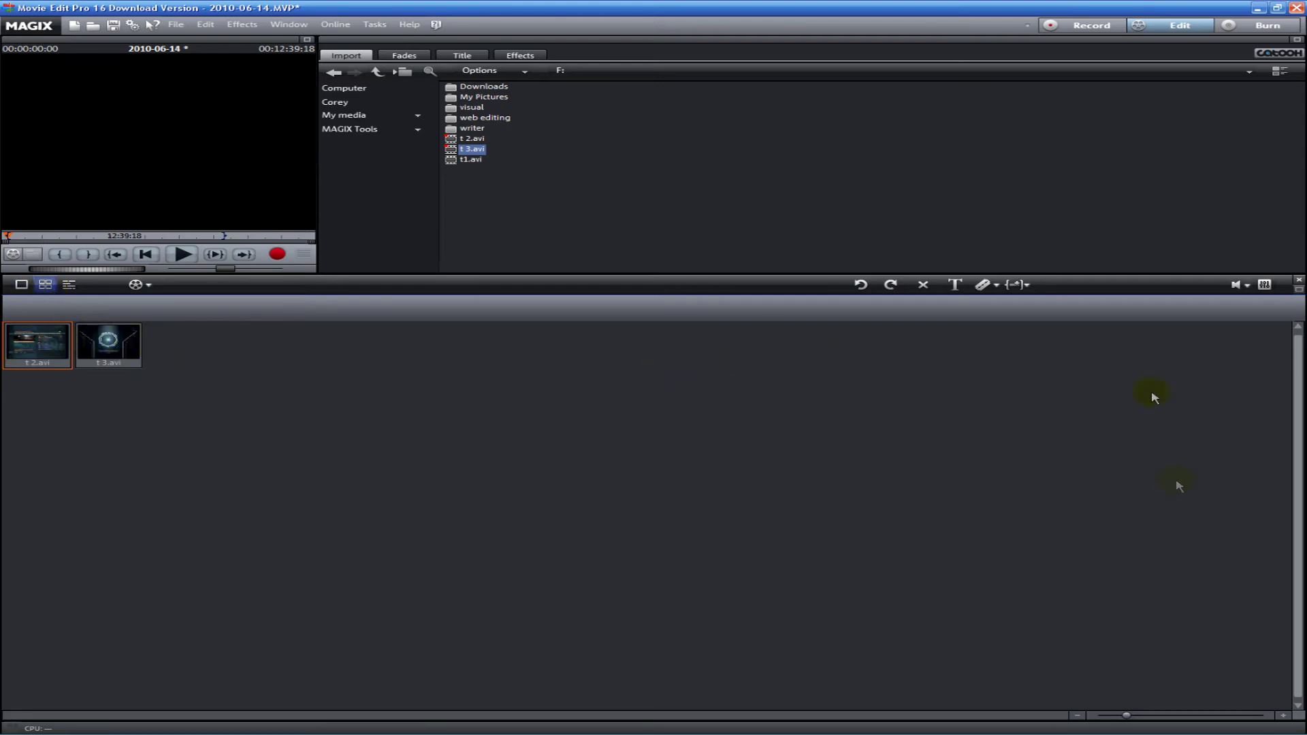
left_click(69, 284)
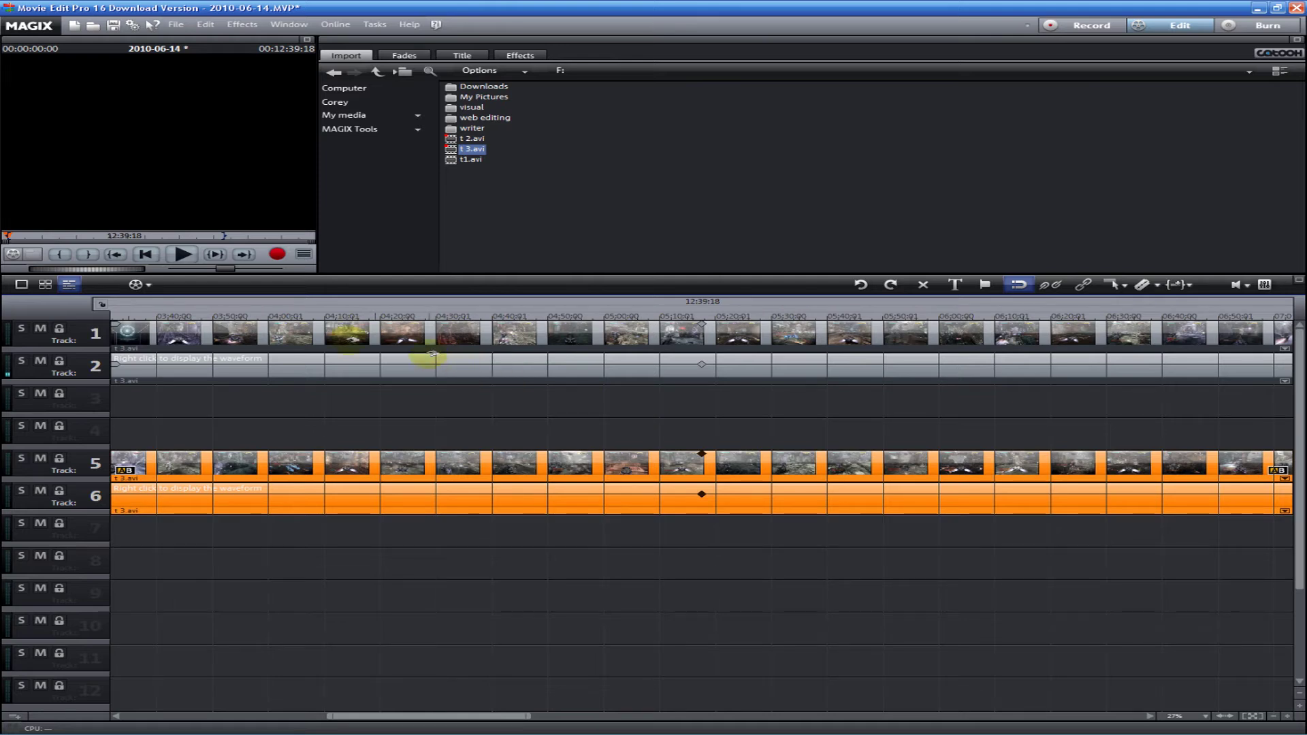
scroll(378, 376, "right", 5)
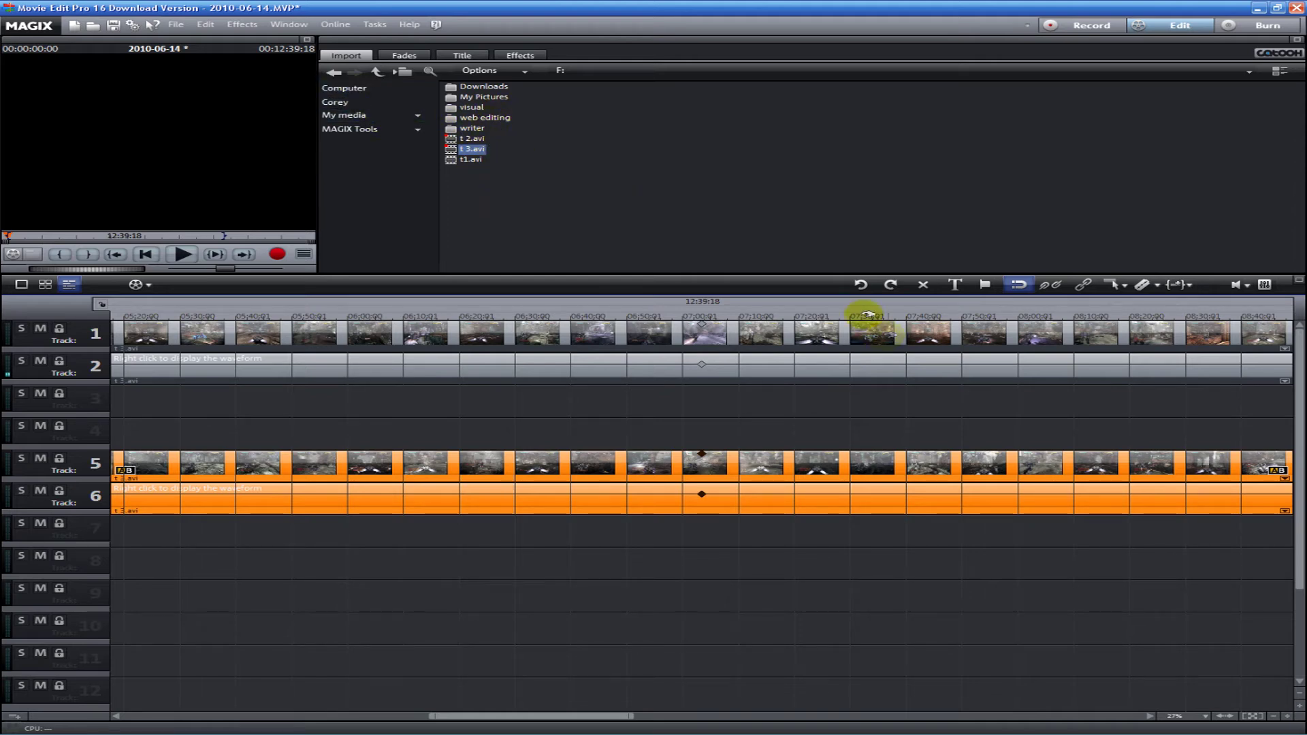
left_click(403, 55)
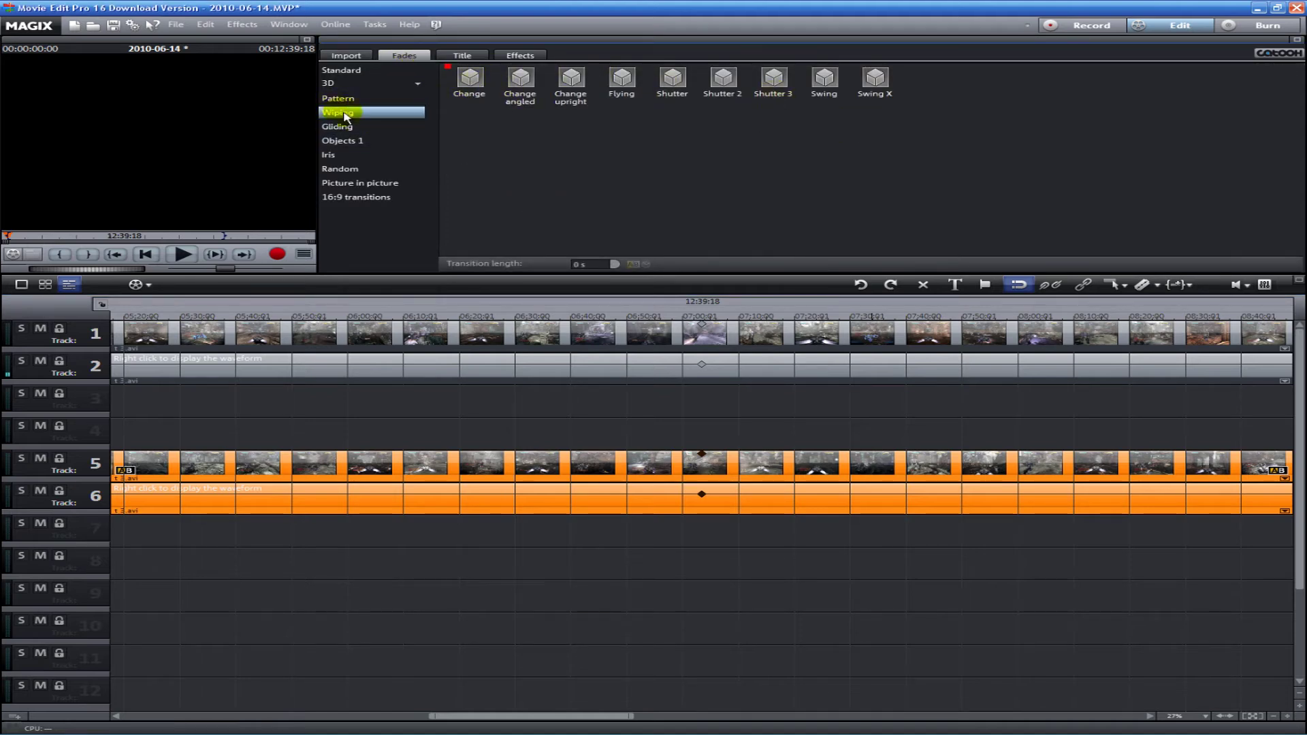
Step: Browse the 3D standard, morph, tile and series fades, then Iris and Picture in picture
left_click(330, 84)
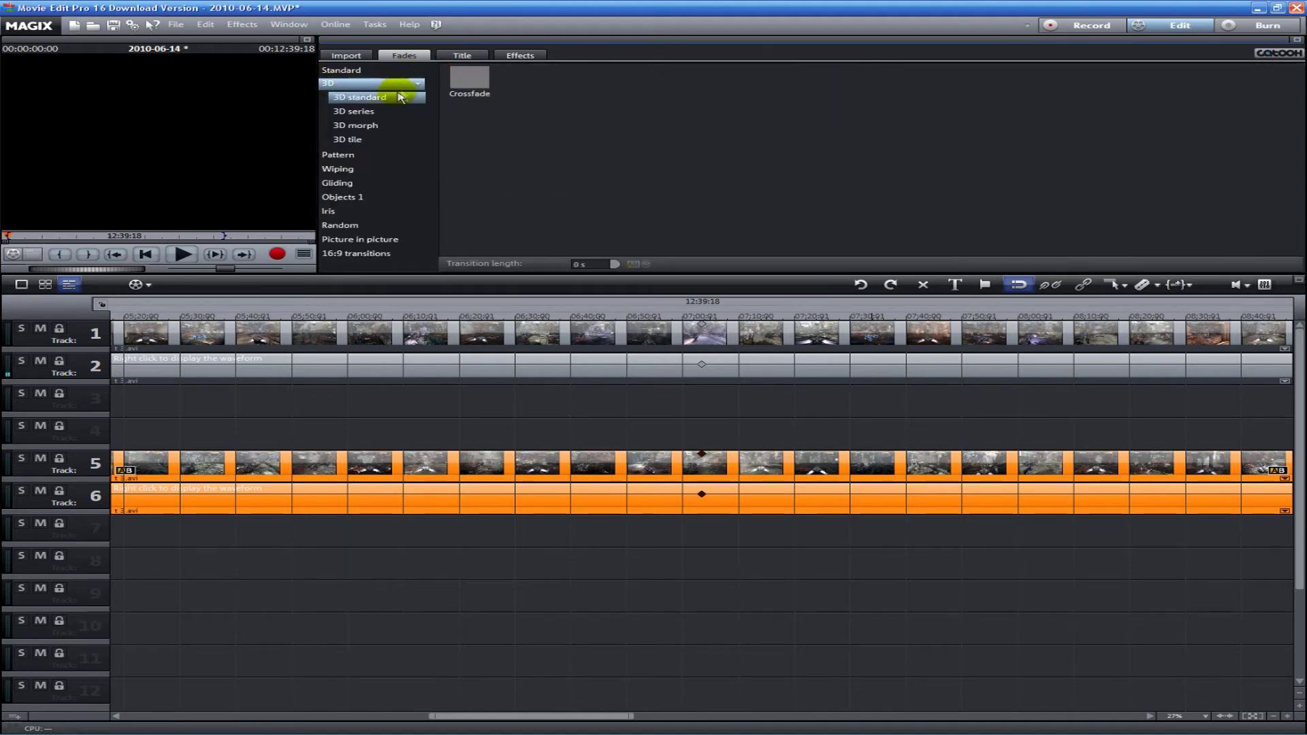
left_click(381, 96)
left_click(369, 125)
left_click(361, 141)
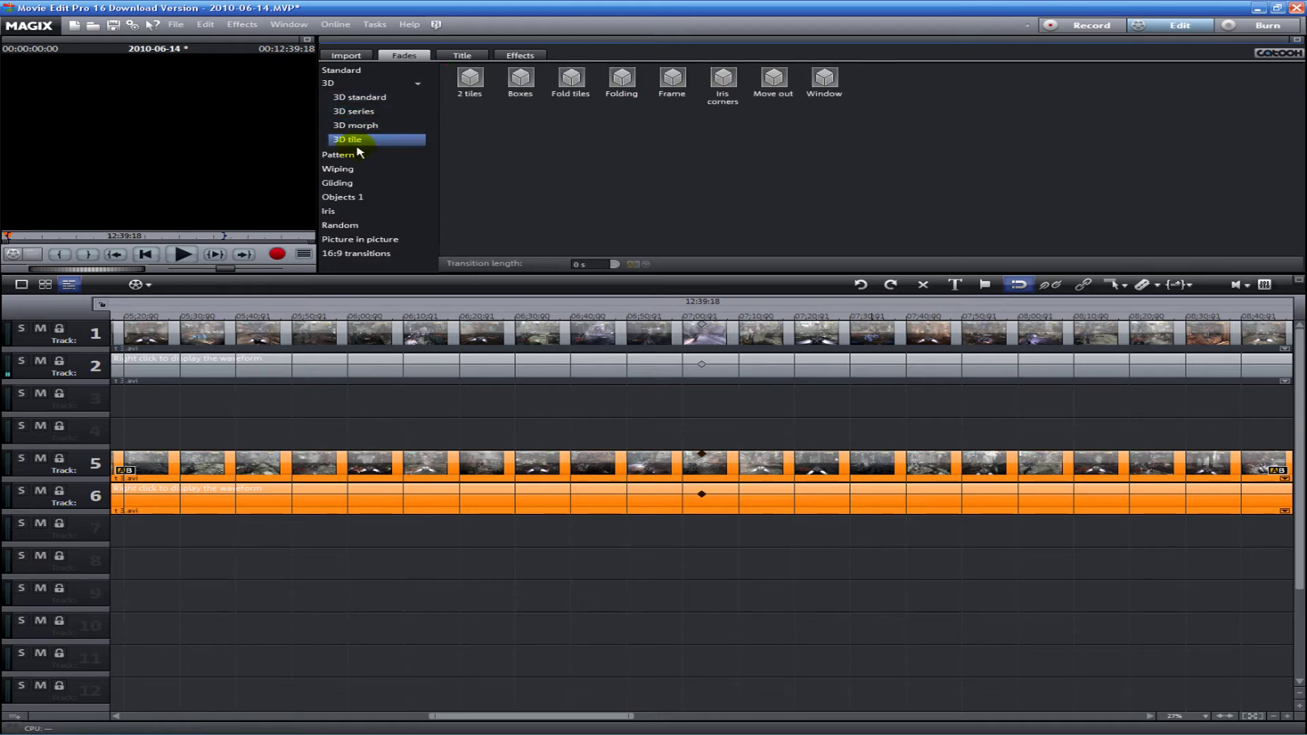
left_click(353, 111)
left_click(327, 85)
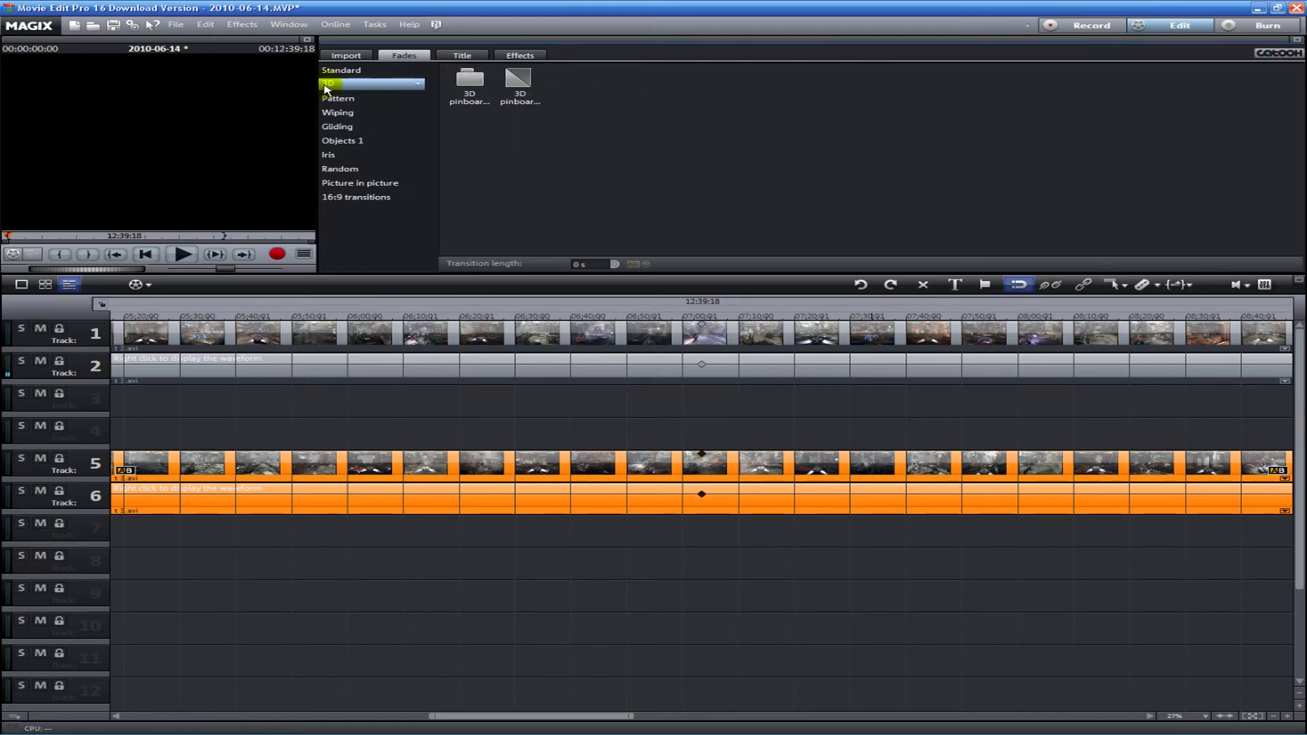
left_click(361, 157)
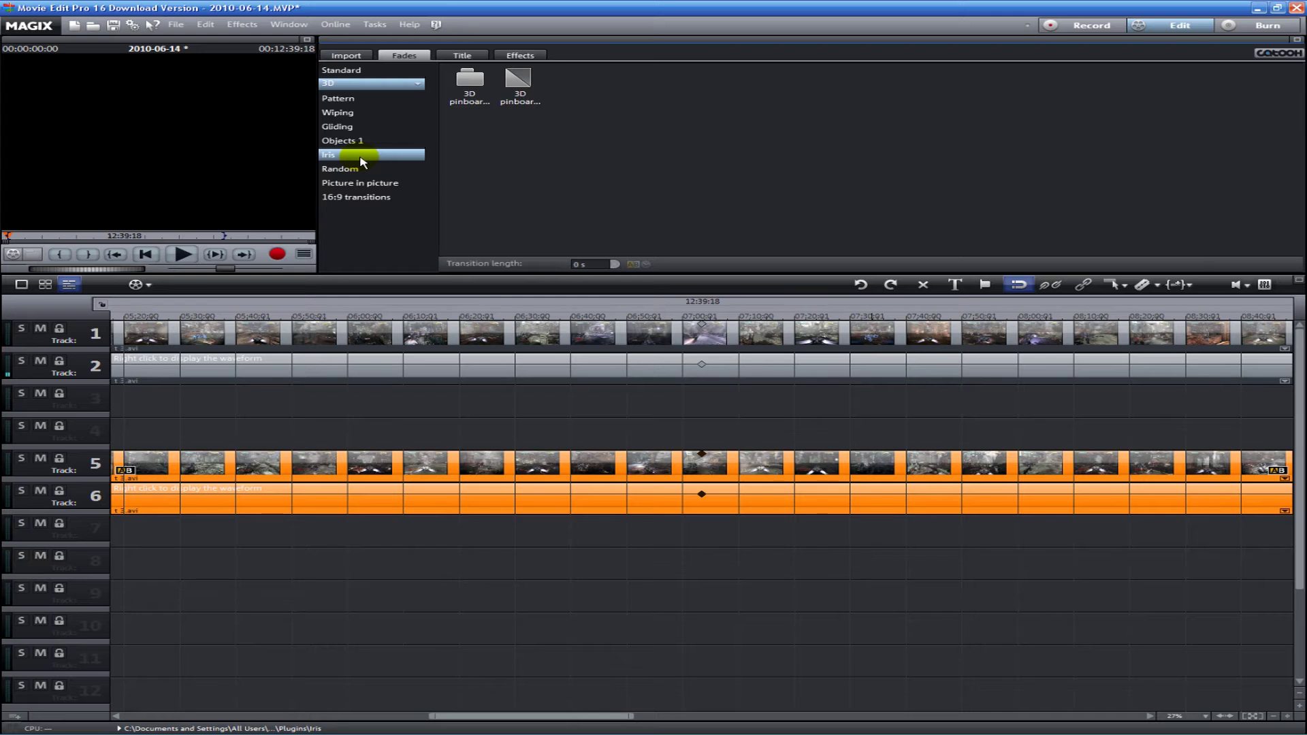
left_click(371, 183)
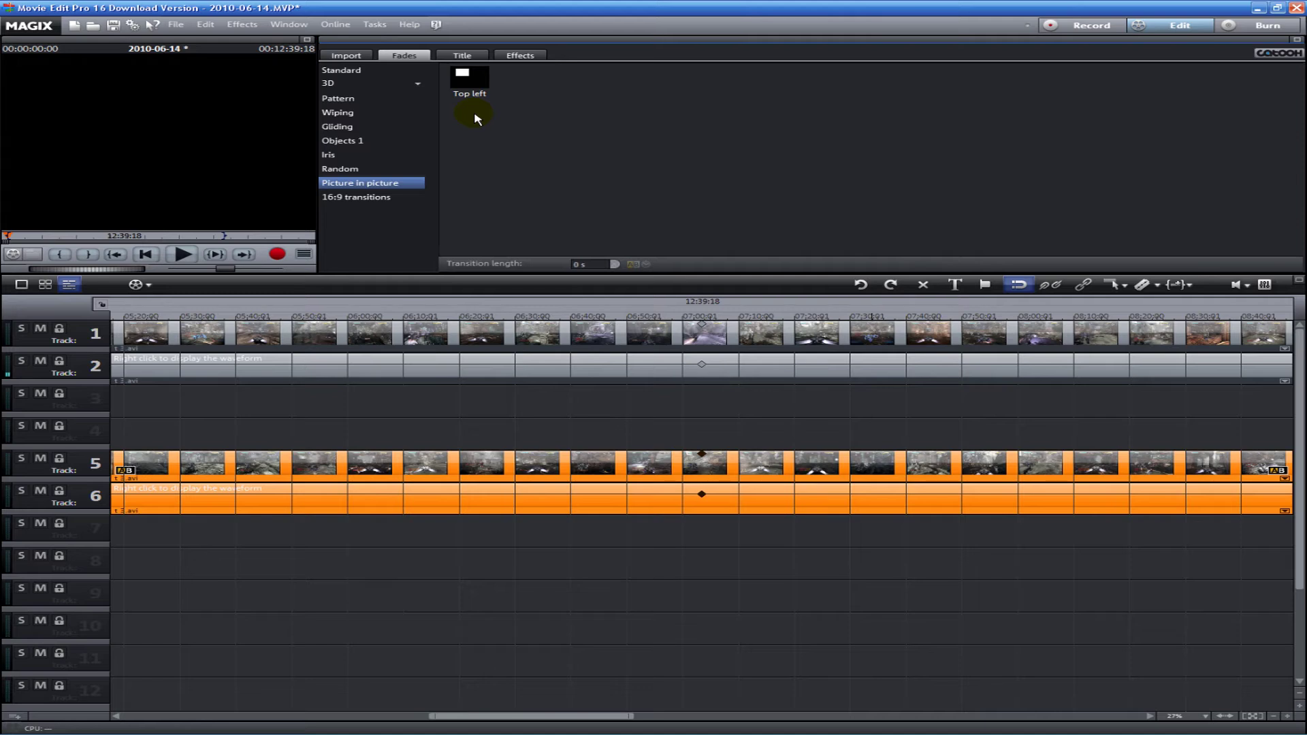
left_click(463, 55)
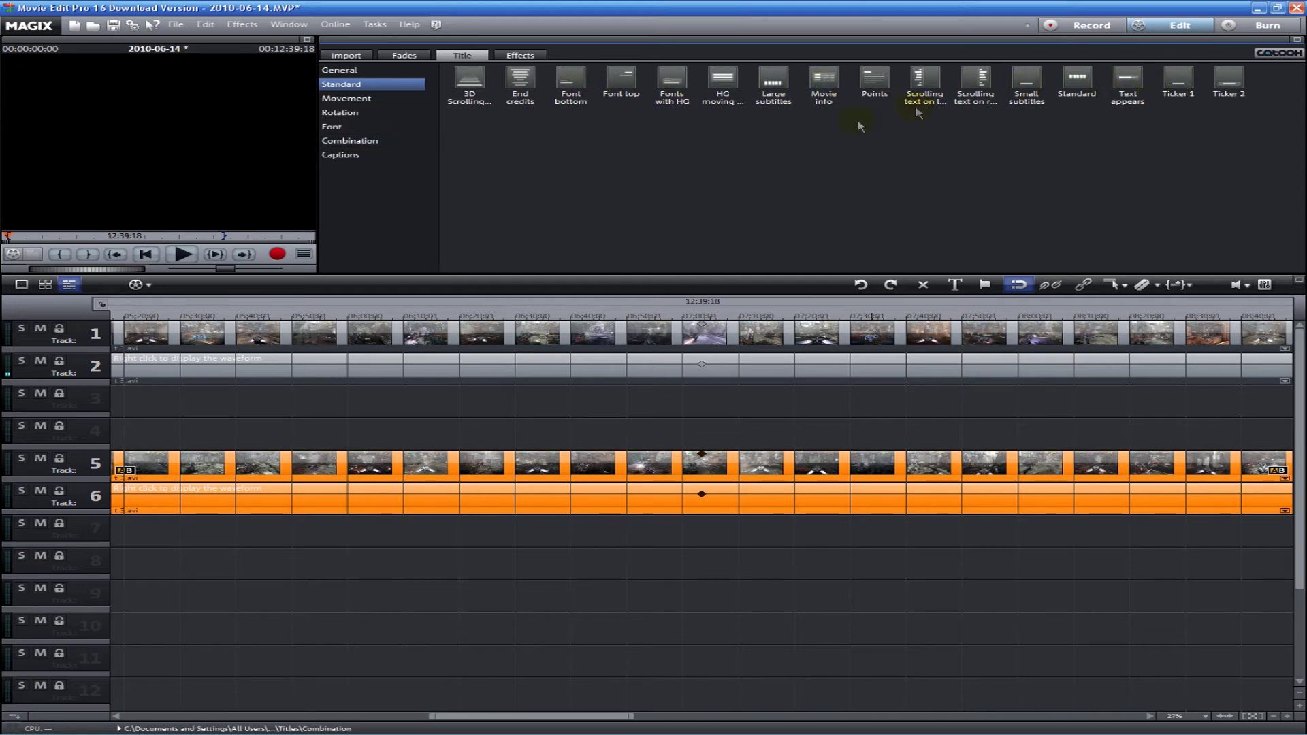
Step: Browse Movement, Rotation, Font, Combination and Captions title templates, then open General settings
left_click(358, 99)
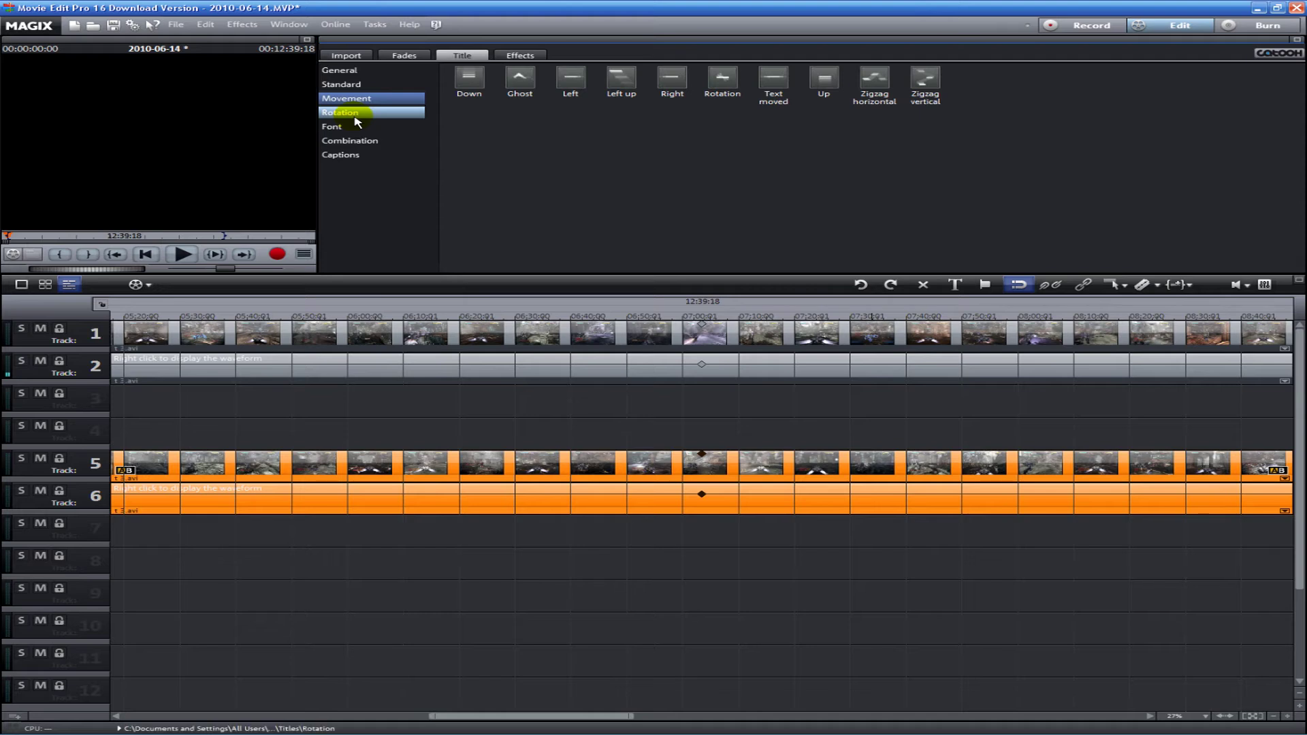
left_click(354, 115)
left_click(349, 127)
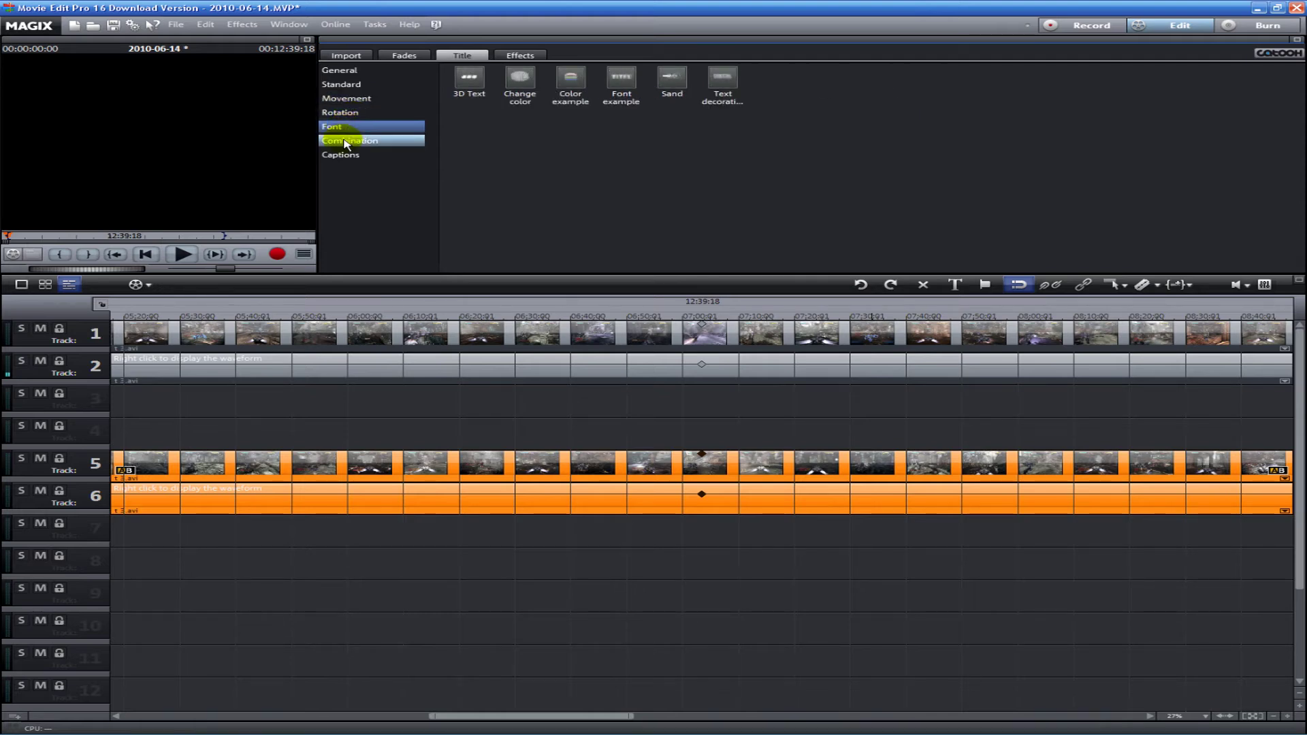
left_click(346, 142)
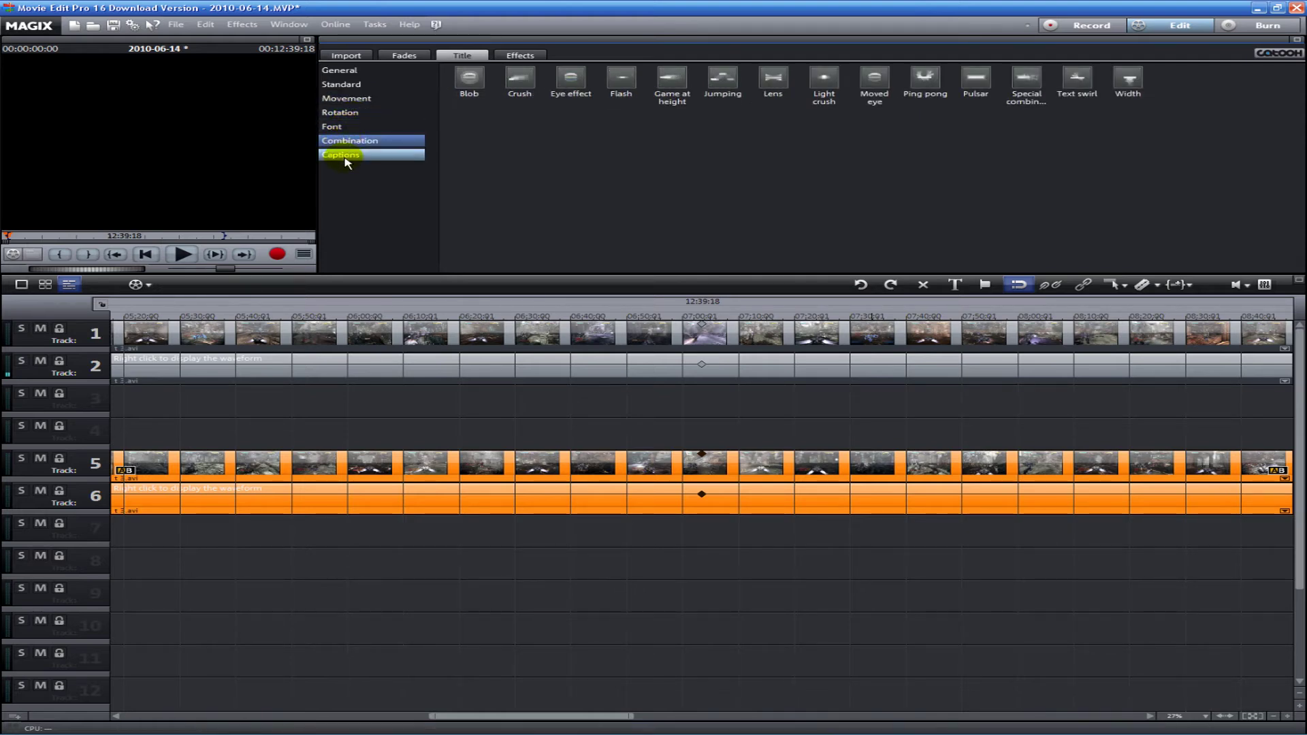
left_click(342, 156)
left_click(344, 71)
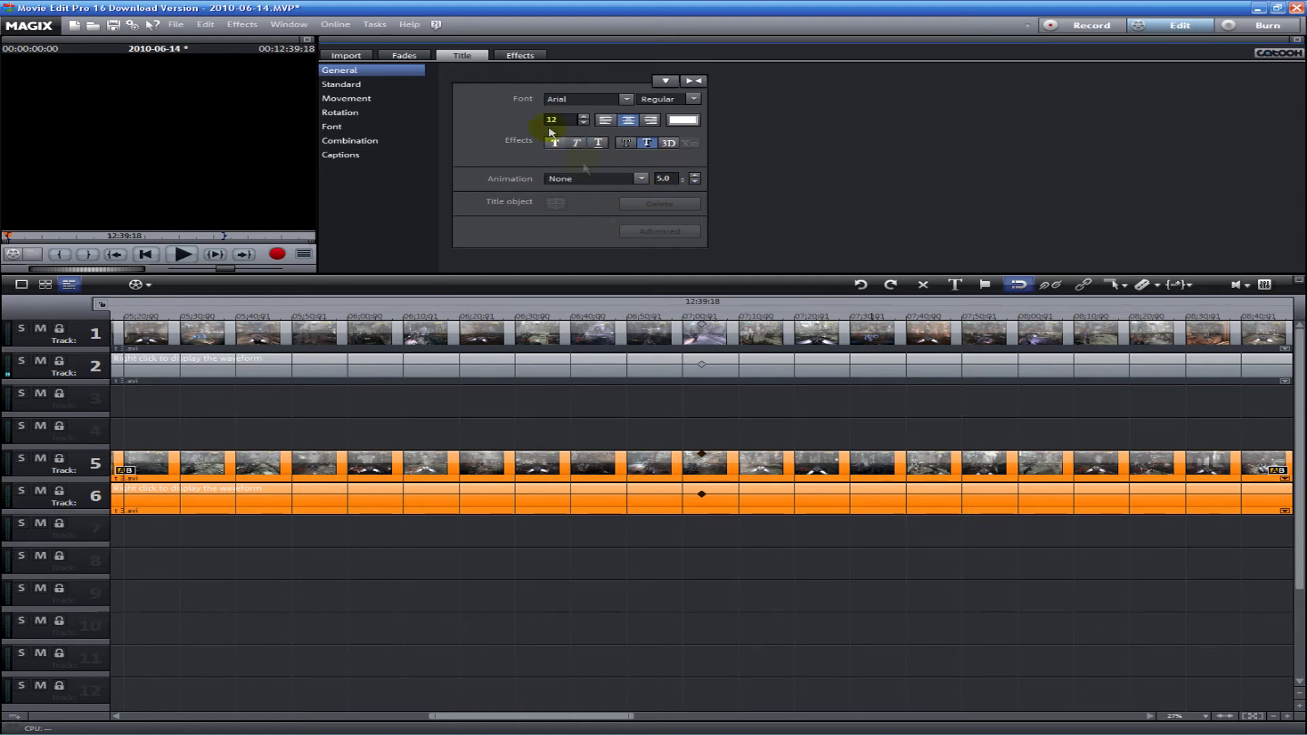
Step: Open the Chroma key settings under Video effects and expand Movement effects
left_click(521, 56)
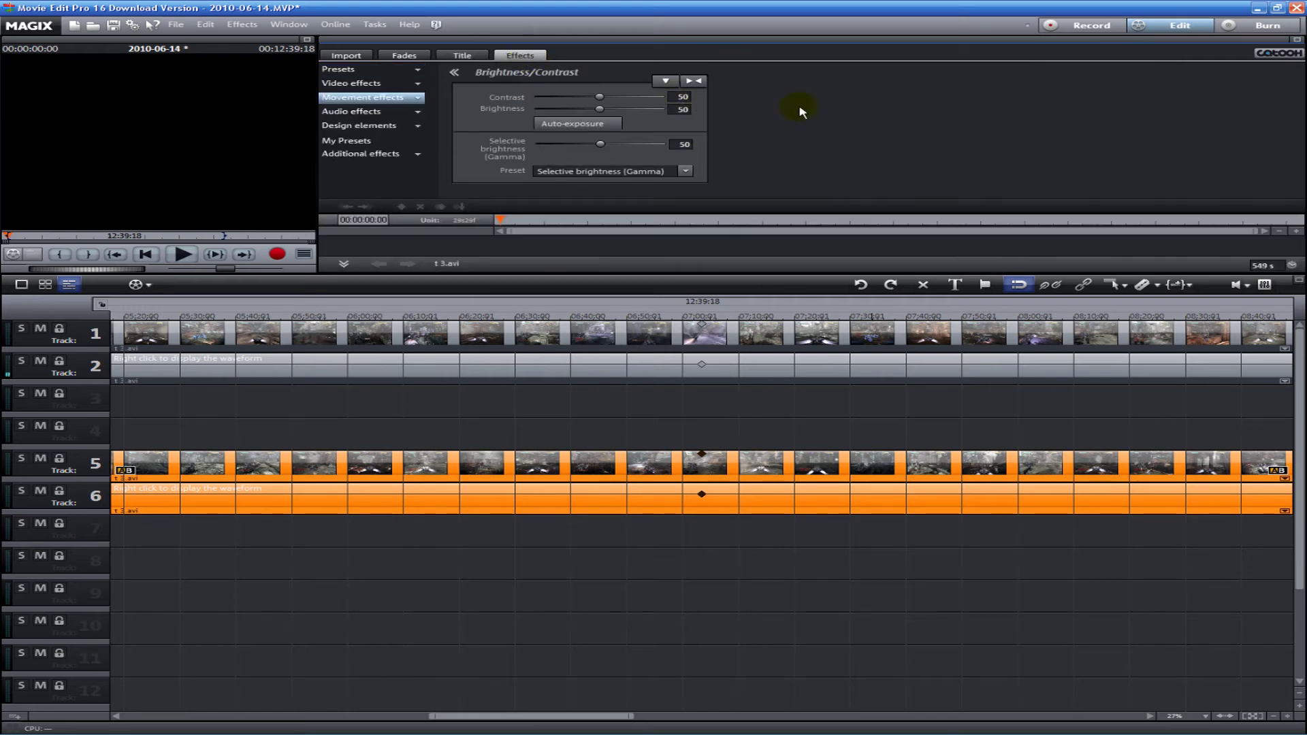
left_click(371, 69)
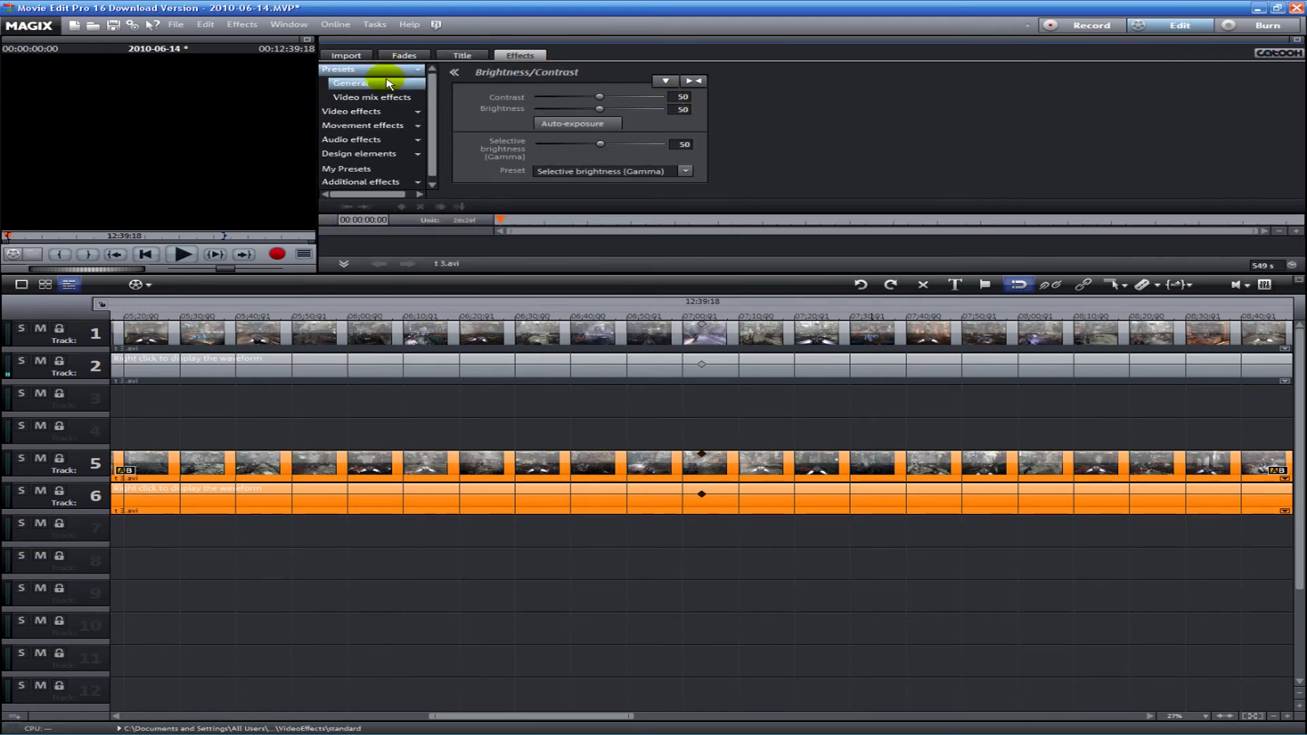
left_click(381, 111)
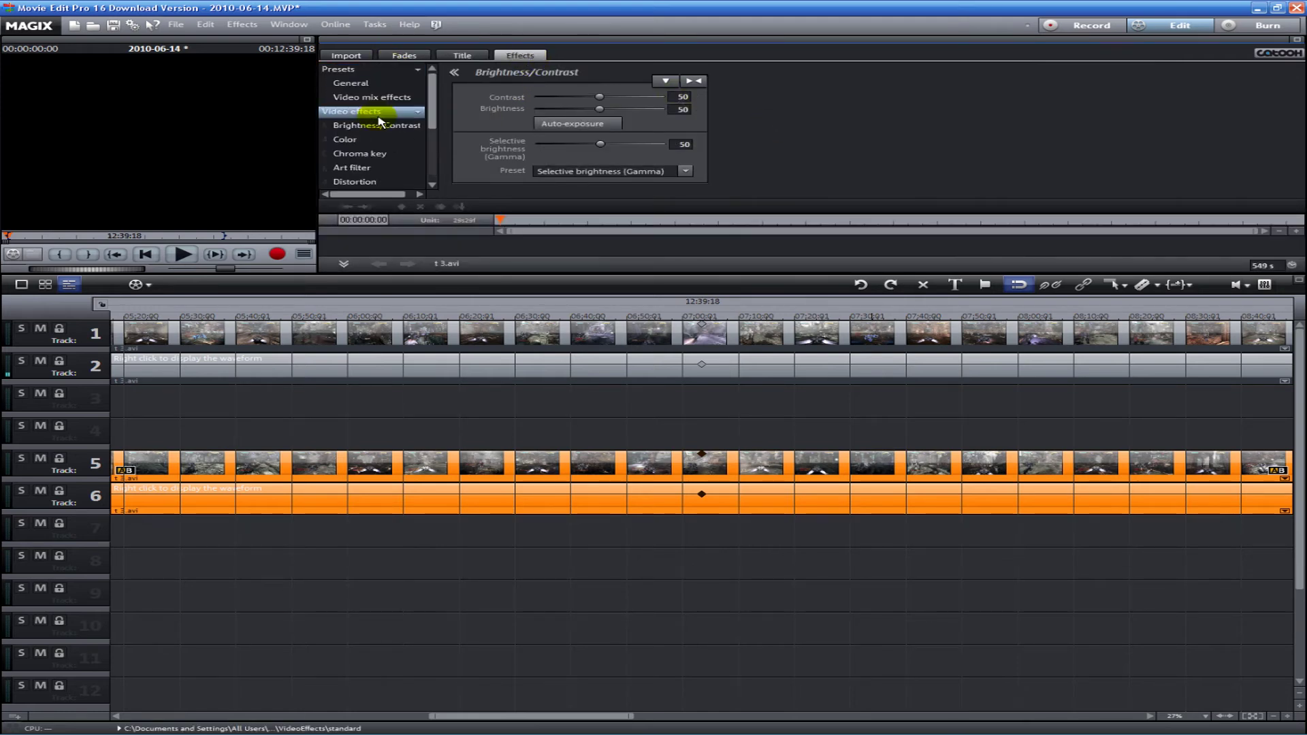
left_click(377, 154)
scroll(431, 130, "down", 3)
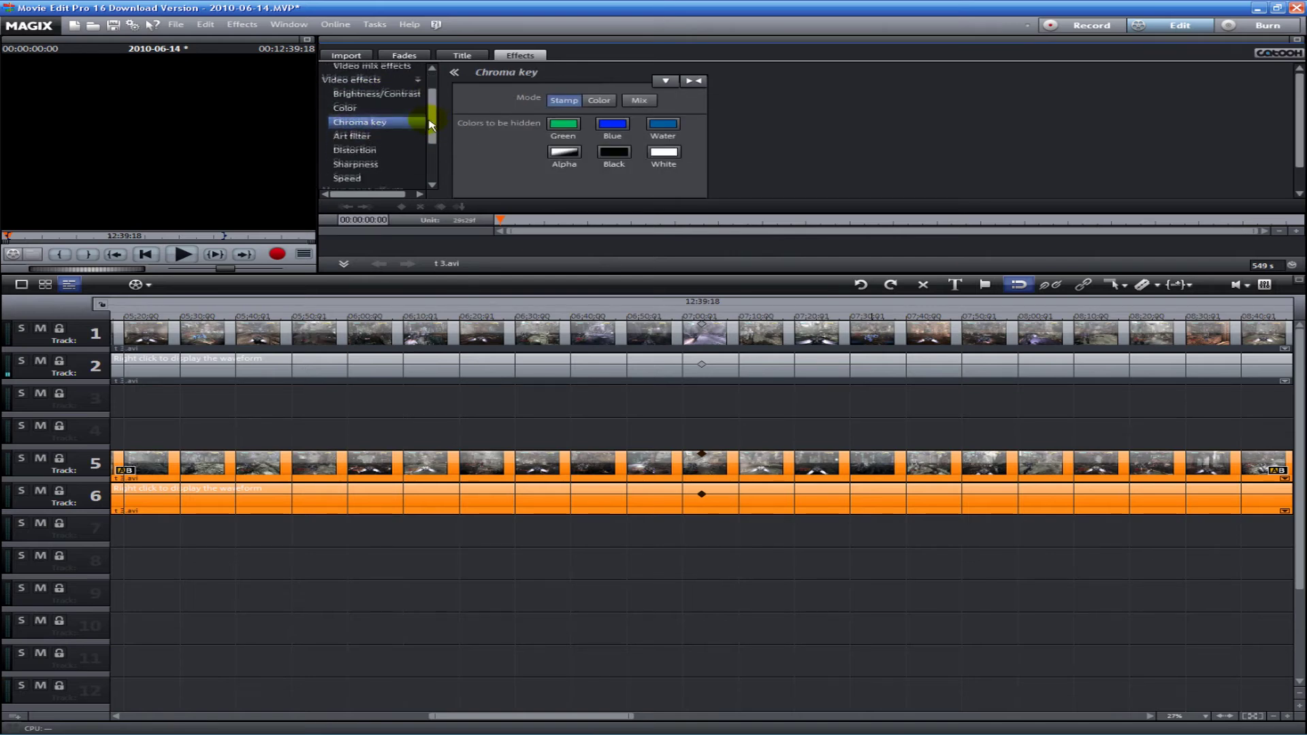
scroll(430, 129, "down", 2)
left_click(398, 126)
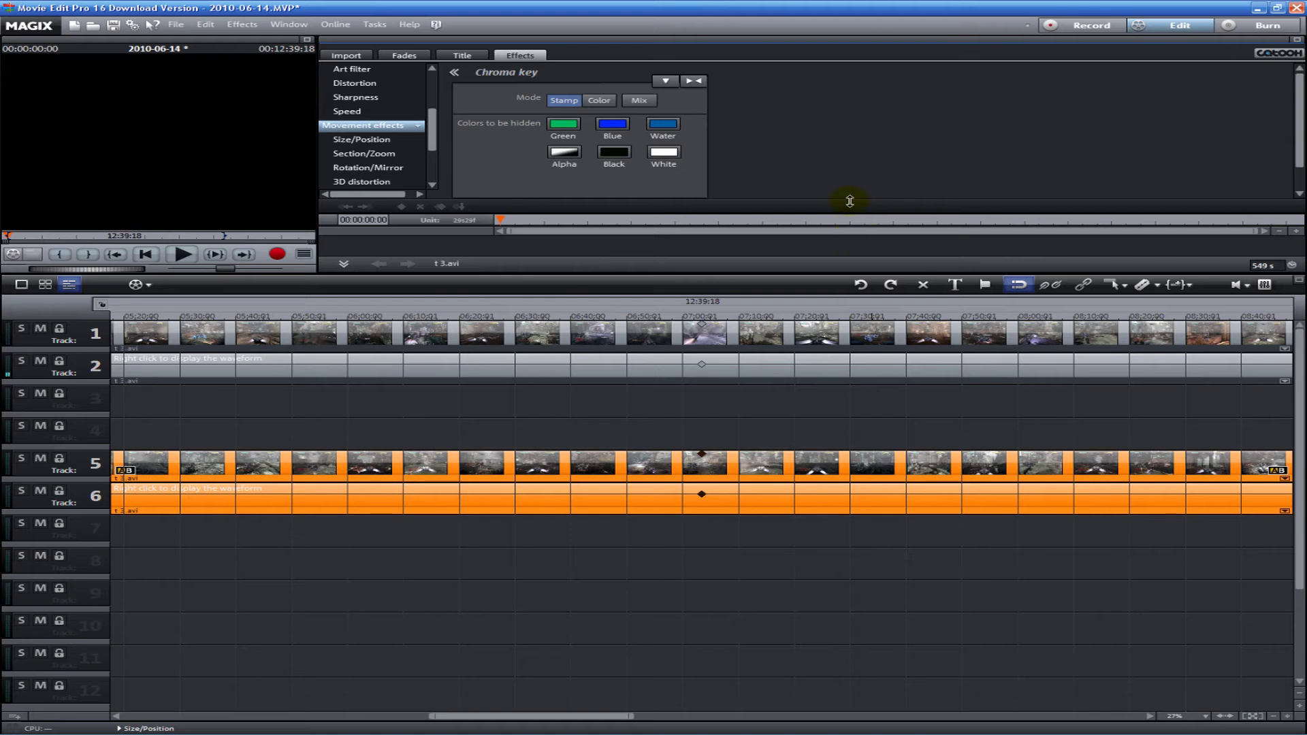
Step: Enlarge the effect settings and effects panel, and widen the preview monitor slightly
left_click_drag(849, 200, 854, 244)
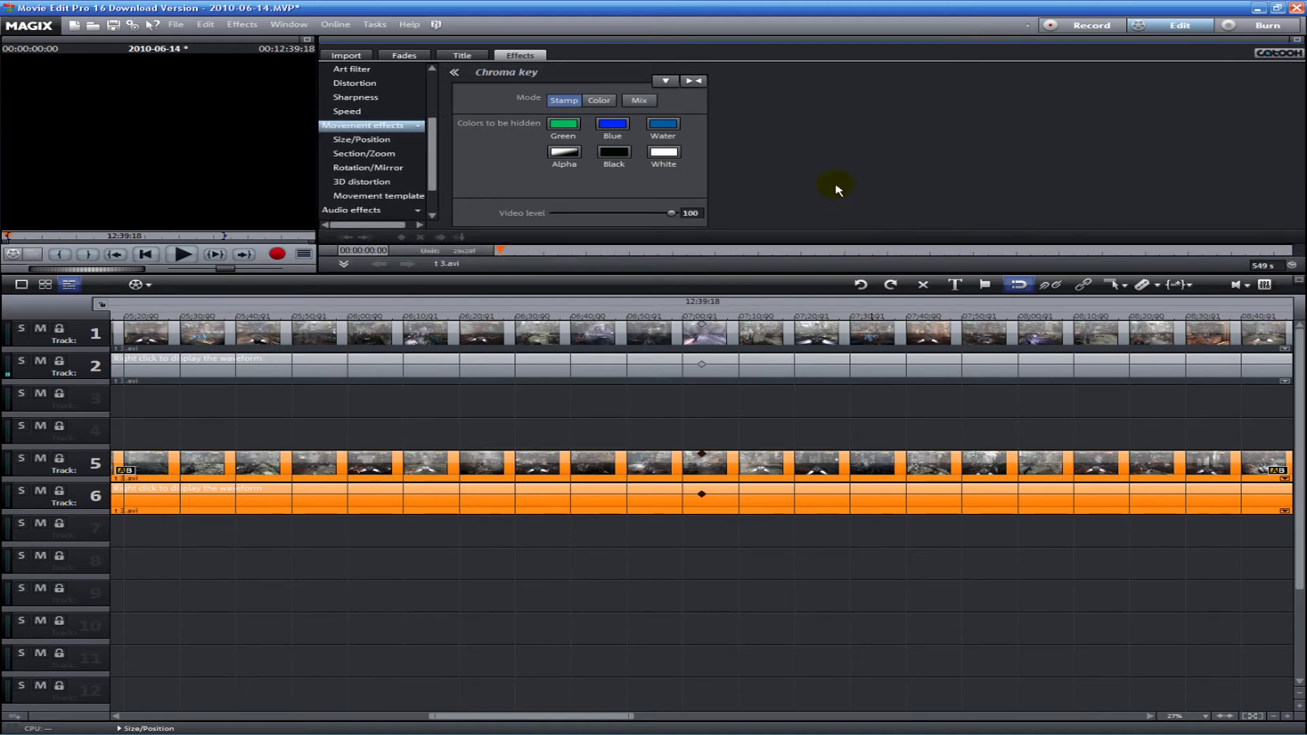
left_click_drag(751, 275, 754, 376)
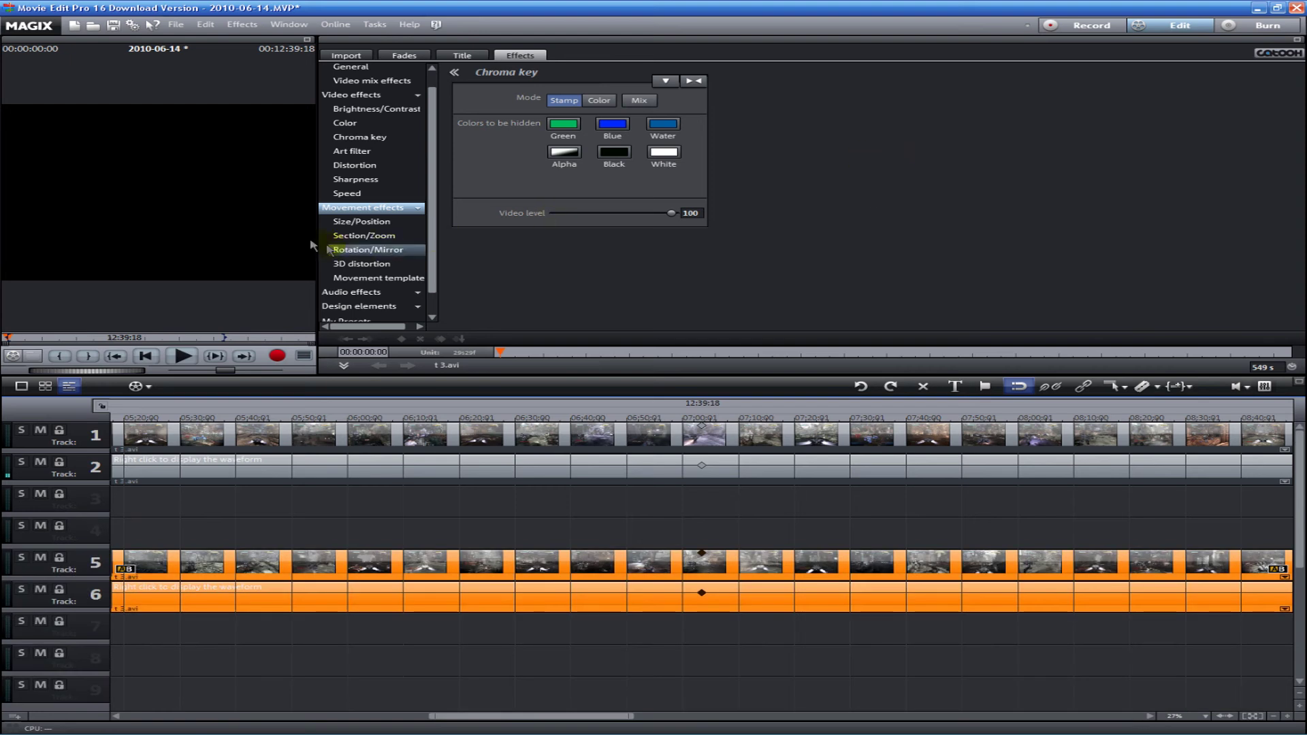
left_click_drag(318, 244, 494, 235)
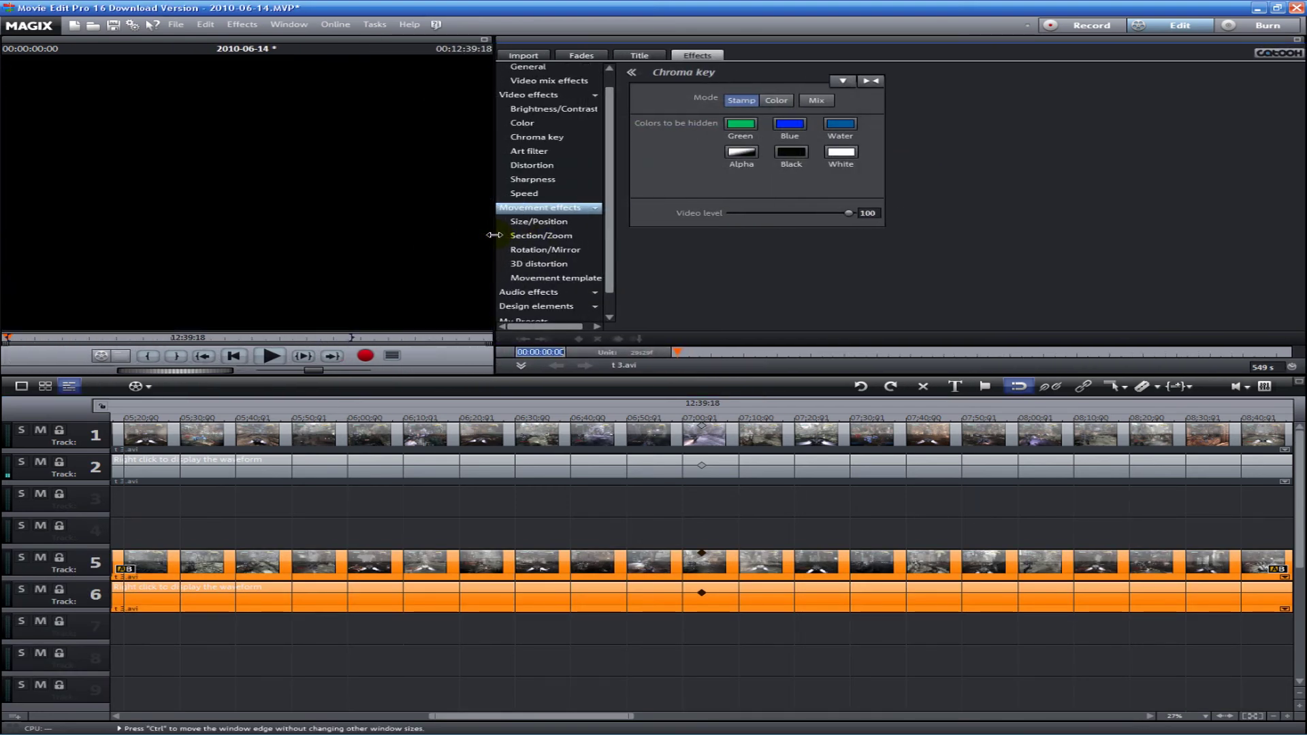
Step: Go to the Burn screen and play the 2010-06-14 disc menu preview
left_click(1267, 28)
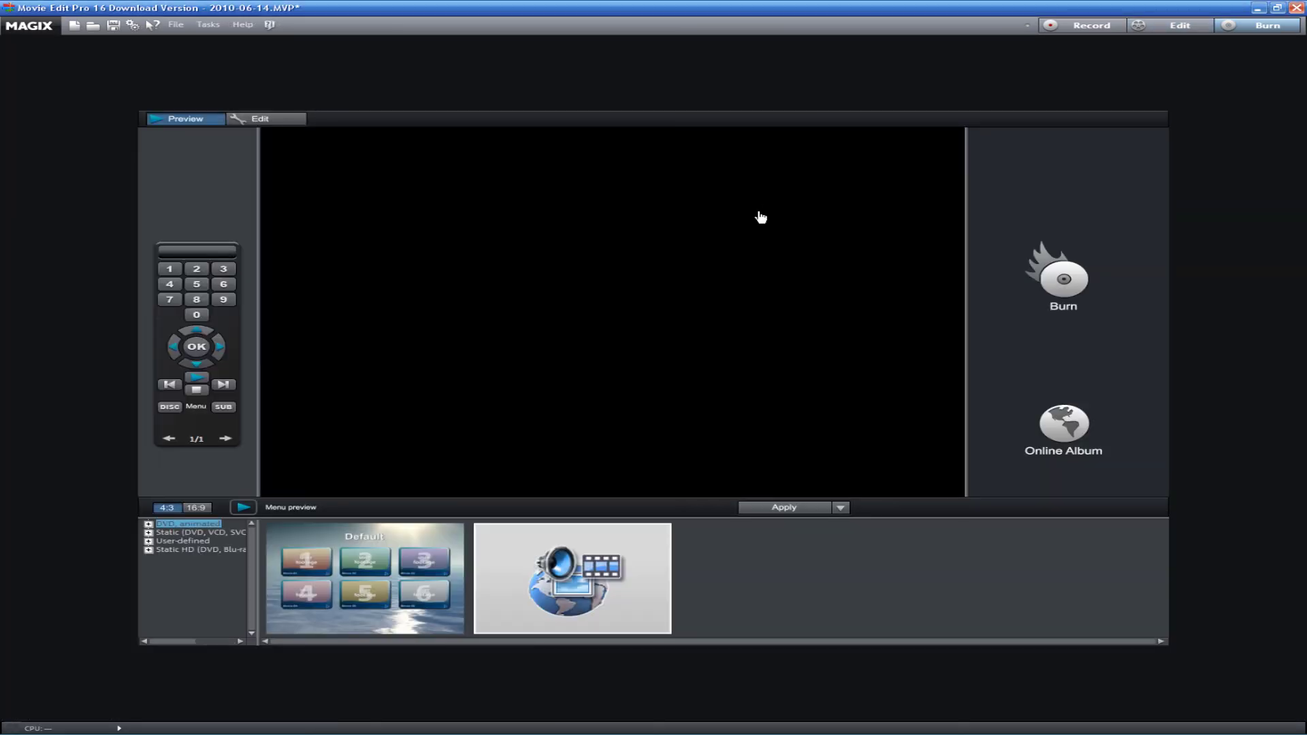
left_click(761, 217)
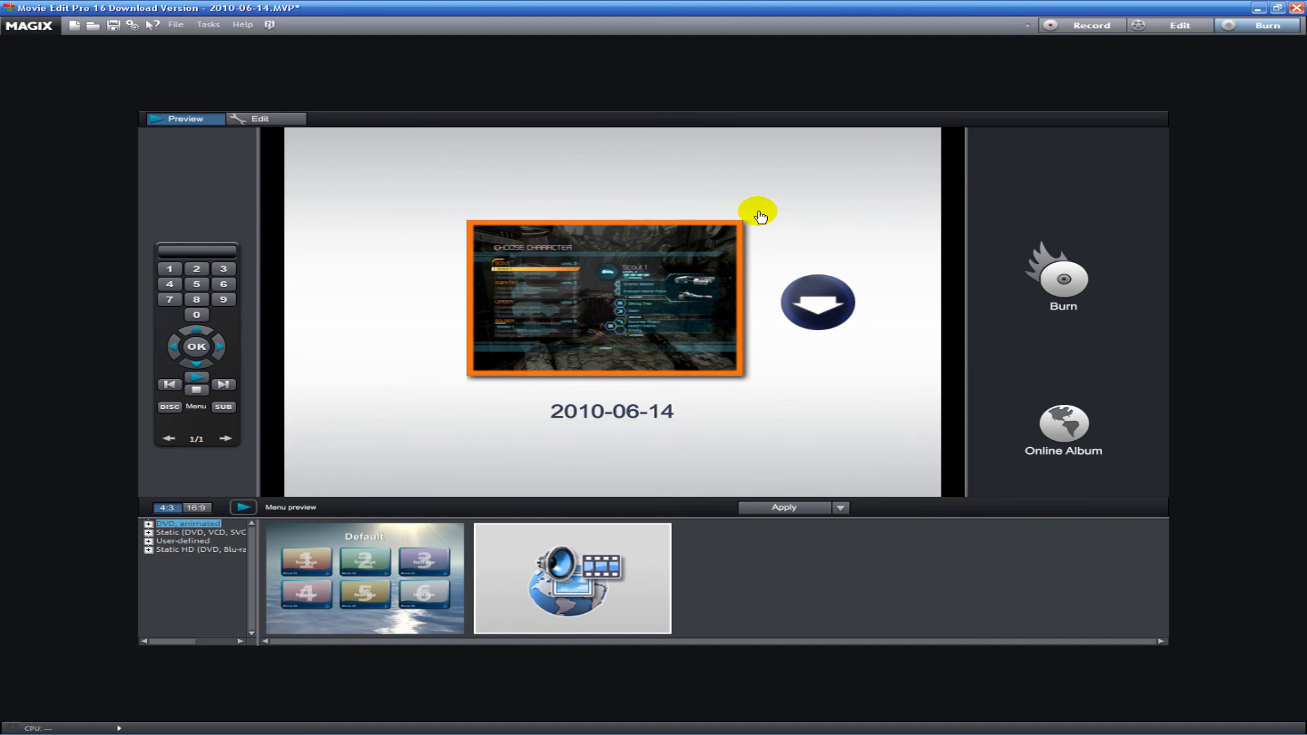